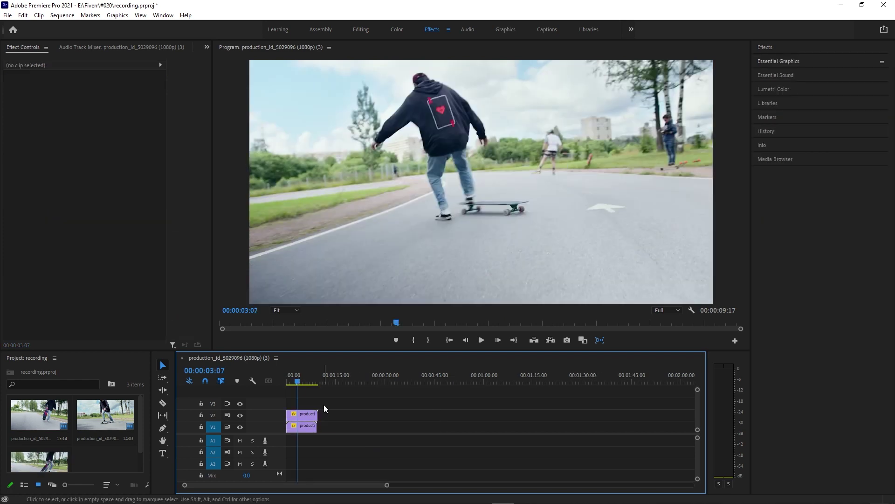
# Expand Video Effects > Transition and Video Transitions > Dissolve, dropping Cross Dissolve on the lower clip
pyautogui.click(765, 47)
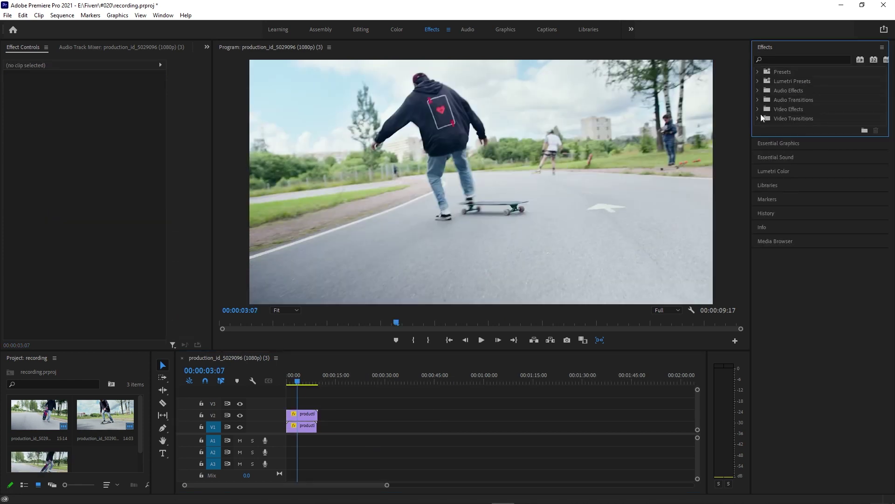
pyautogui.click(761, 112)
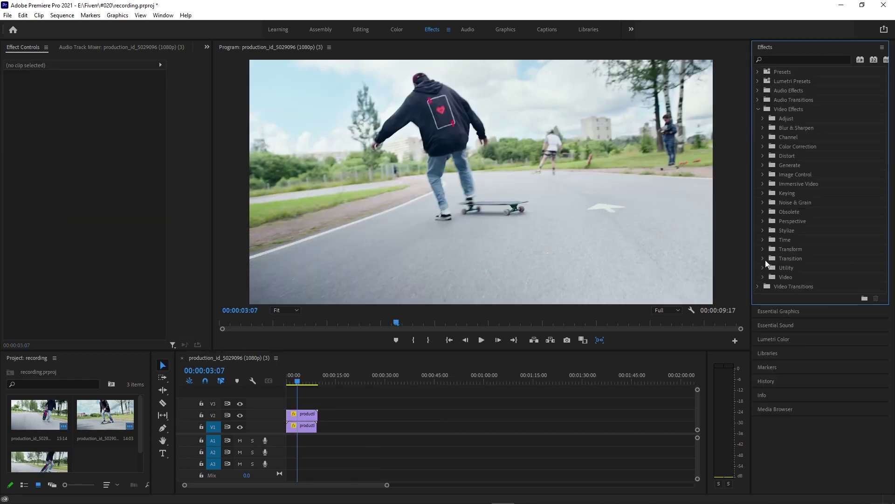
pyautogui.click(764, 259)
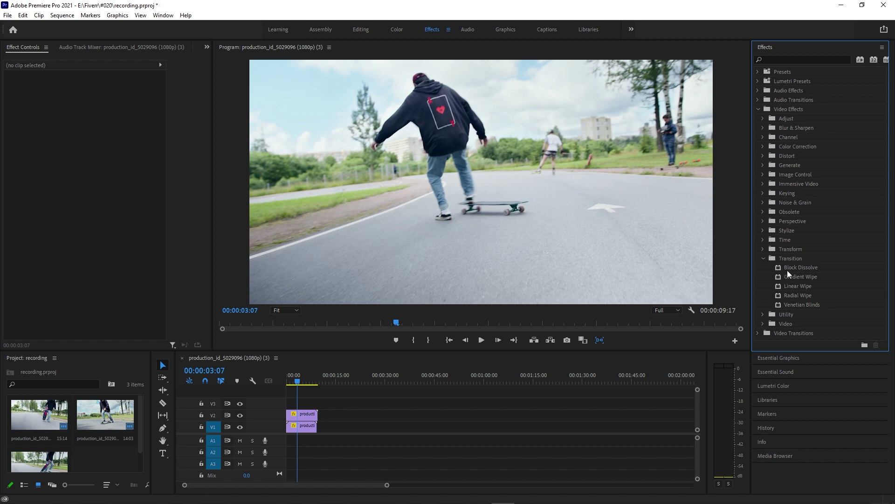
pyautogui.click(762, 334)
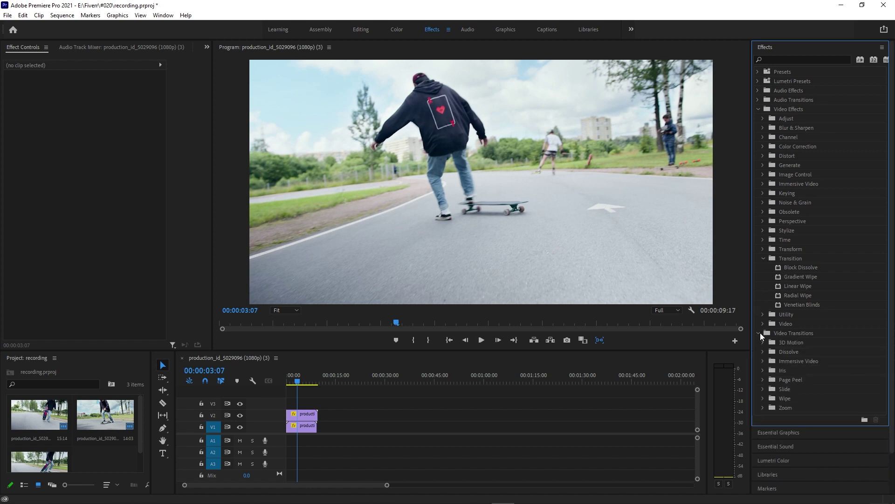
pyautogui.click(764, 353)
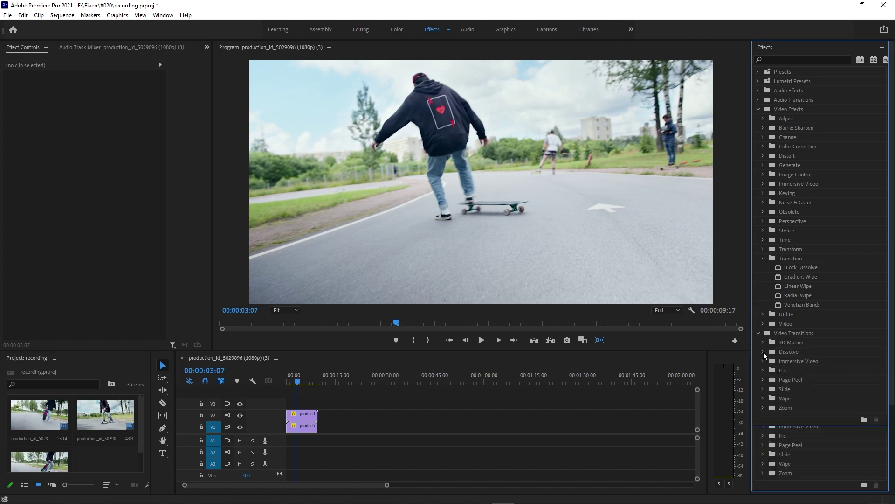
pyautogui.moveTo(799, 370)
pyautogui.mouseDown()
pyautogui.moveTo(325, 440)
pyautogui.moveTo(316, 428)
pyautogui.mouseUp()
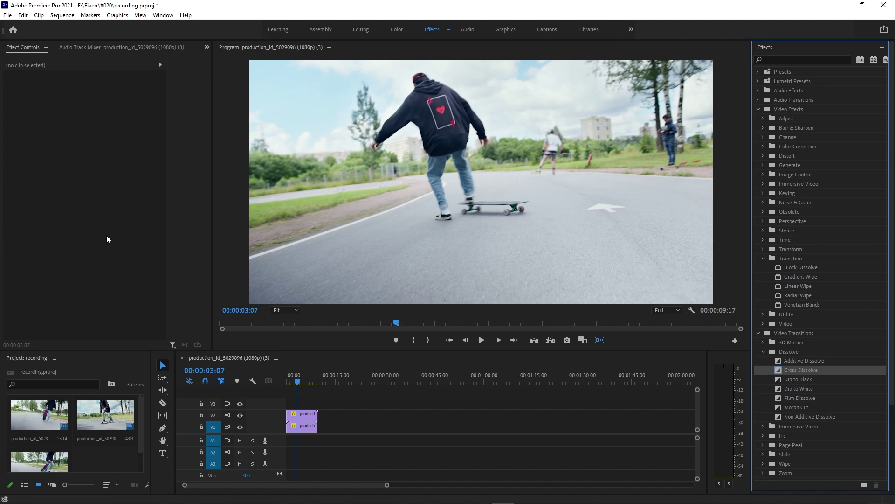
pyautogui.click(313, 417)
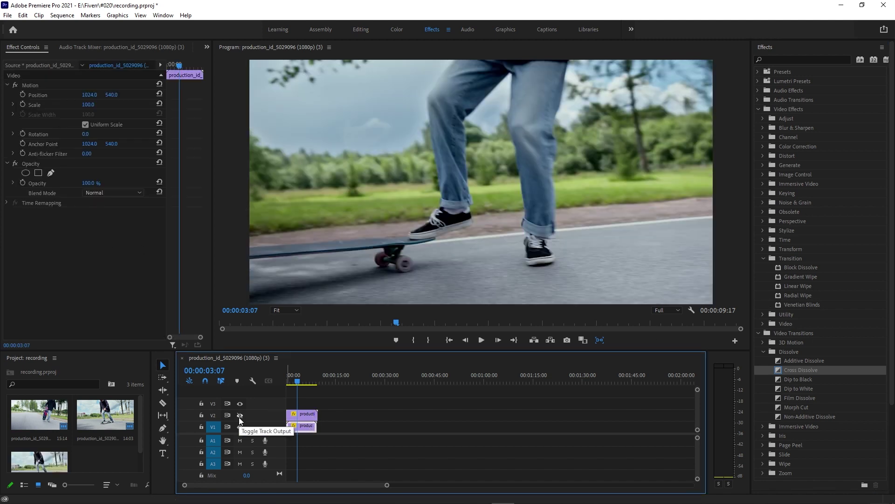
# Briefly hide the top track, then drop Venetian Blinds onto the upper V2 clip
pyautogui.click(239, 416)
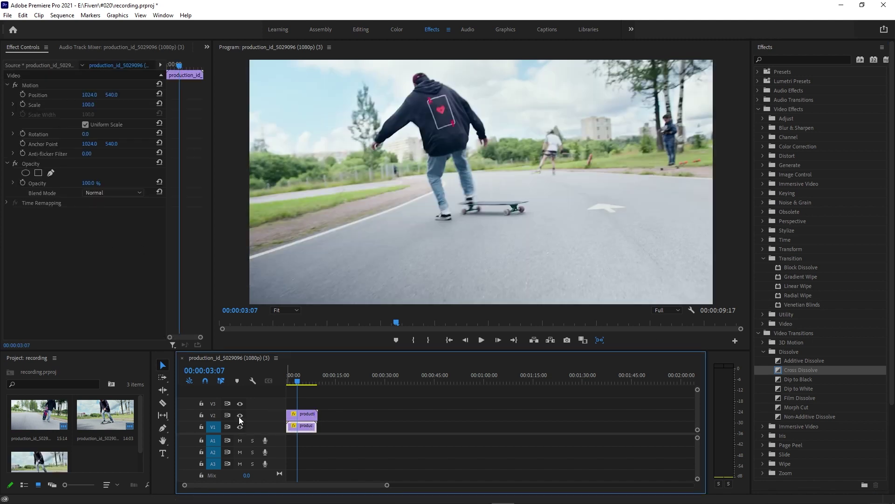
pyautogui.click(496, 414)
pyautogui.moveTo(797, 304); pyautogui.dragTo(305, 414)
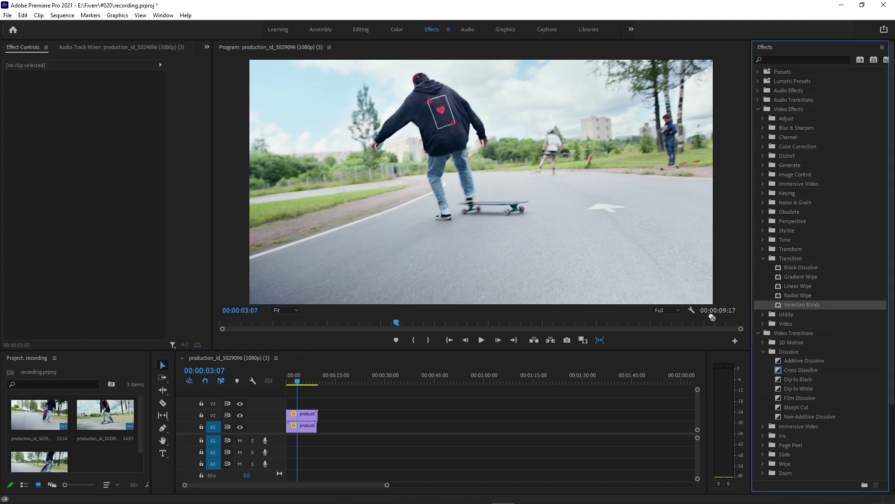
pyautogui.moveTo(387, 481); pyautogui.dragTo(327, 481)
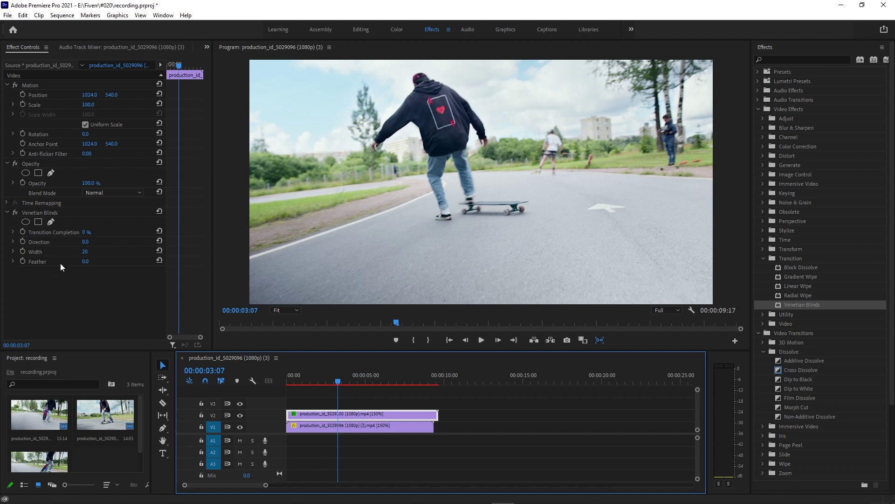
pyautogui.click(85, 234)
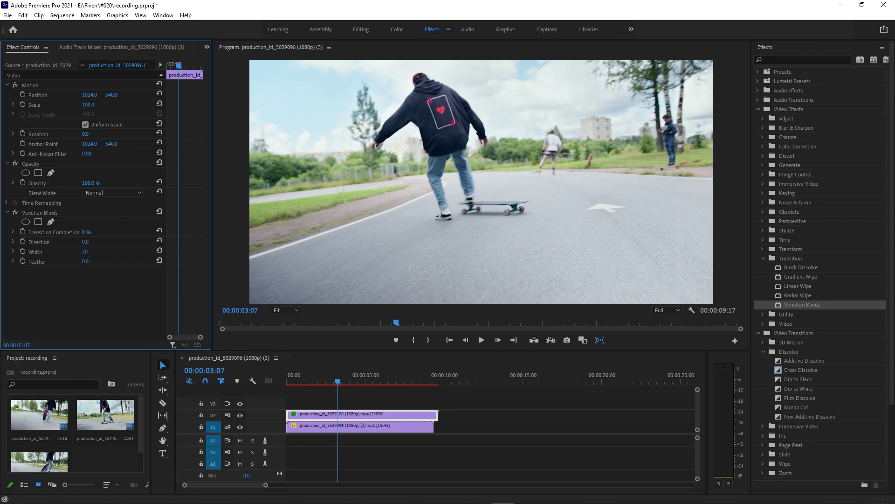
# Set the Venetian Blinds Transition Completion to 50%
pyautogui.moveTo(85, 232)
pyautogui.mouseDown()
pyautogui.moveTo(136, 232)
pyautogui.moveTo(115, 232)
pyautogui.mouseUp()
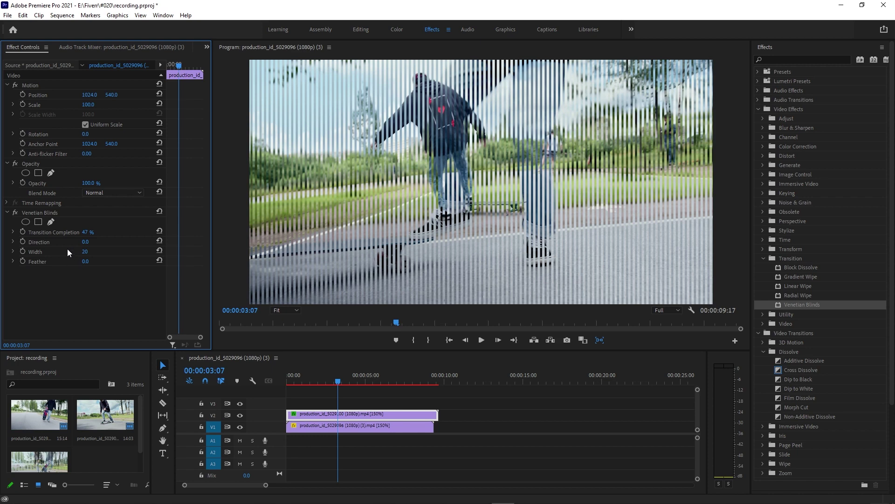
pyautogui.moveTo(324, 379)
pyautogui.mouseDown()
pyautogui.moveTo(300, 382)
pyautogui.moveTo(313, 378)
pyautogui.mouseUp()
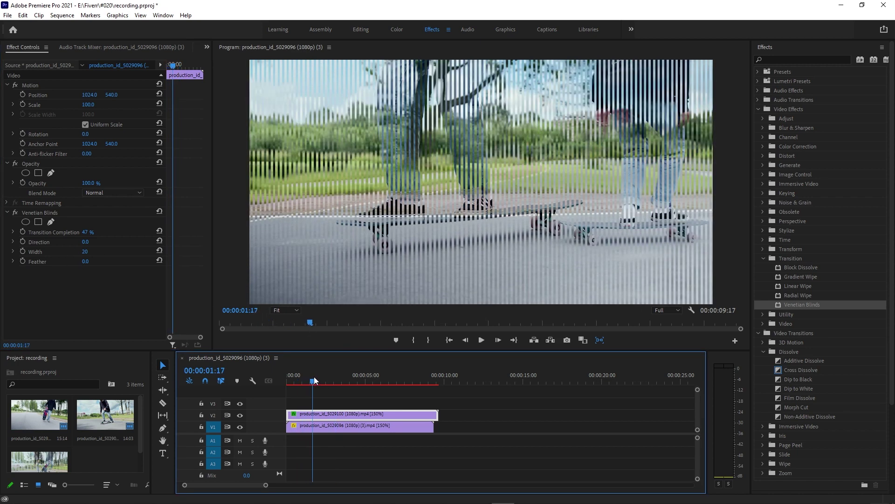
pyautogui.click(88, 232)
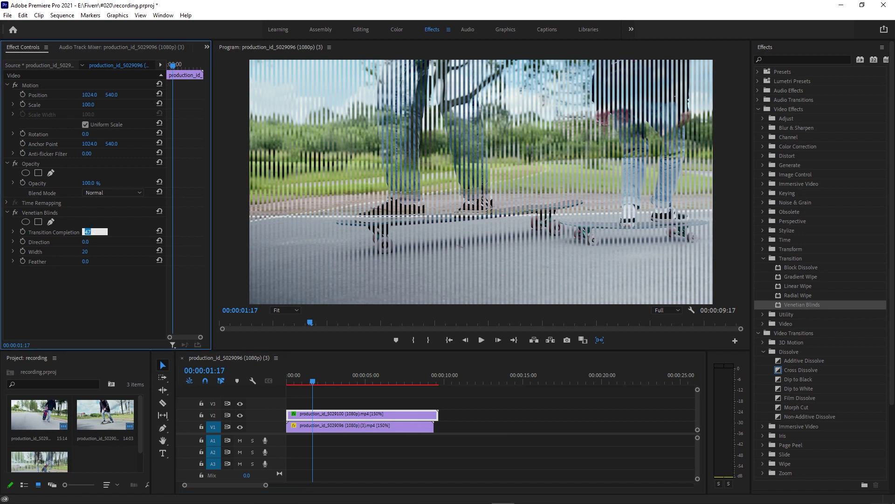
pyautogui.write('4')
pyautogui.press('BackSpace')
pyautogui.write('50')
pyautogui.press('Return')
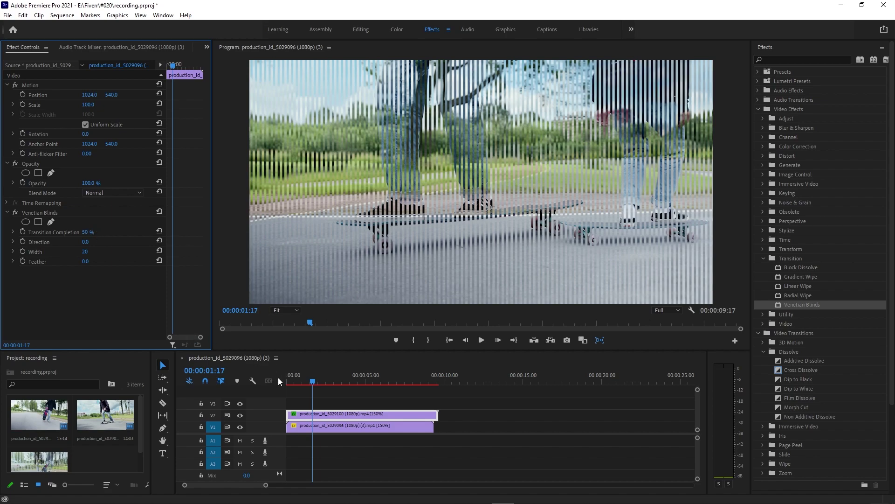
# Preview the 50% blinds by scrubbing the playhead and playing the sequence from the start
pyautogui.moveTo(313, 375); pyautogui.dragTo(336, 375)
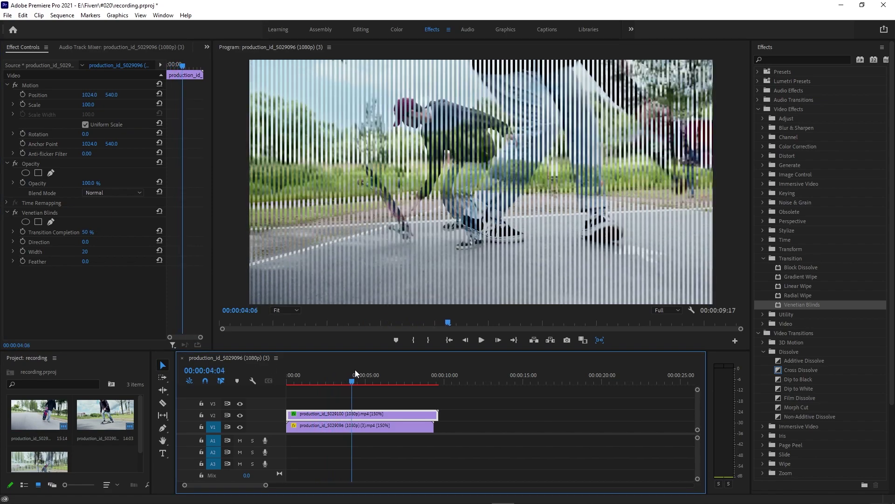
pyautogui.moveTo(337, 371)
pyautogui.mouseDown()
pyautogui.moveTo(274, 373)
pyautogui.moveTo(319, 373)
pyautogui.mouseUp()
pyautogui.press('space')
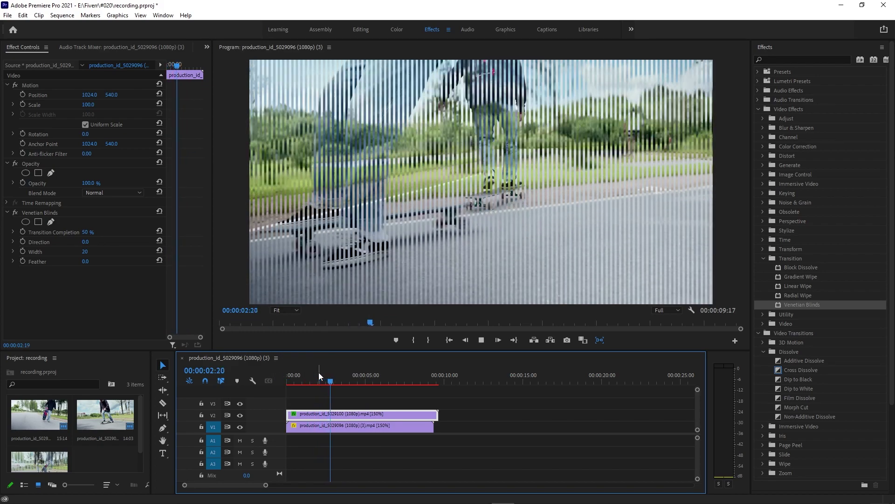
pyautogui.press('space')
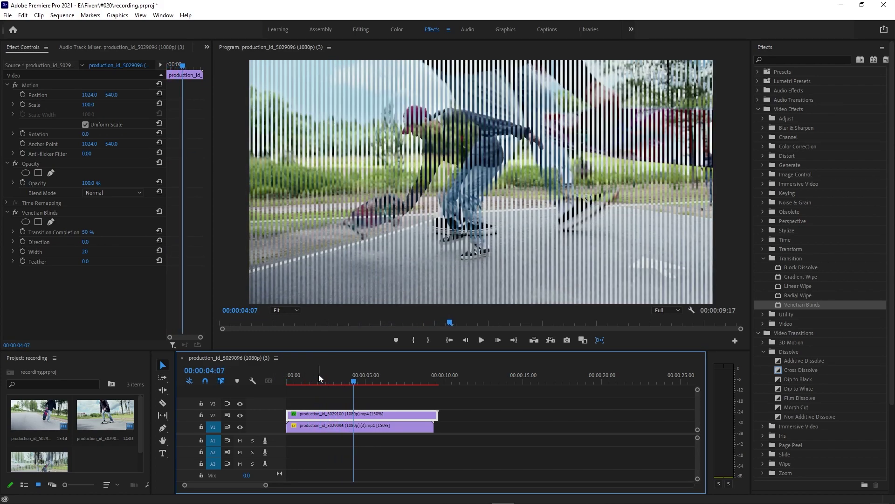
pyautogui.click(88, 243)
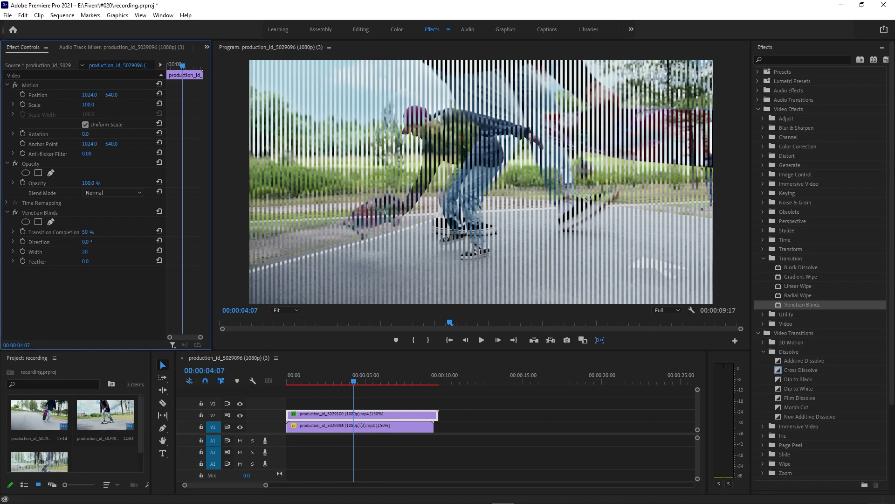
pyautogui.moveTo(86, 241)
pyautogui.mouseDown()
pyautogui.moveTo(248, 242)
pyautogui.moveTo(165, 242)
pyautogui.mouseUp()
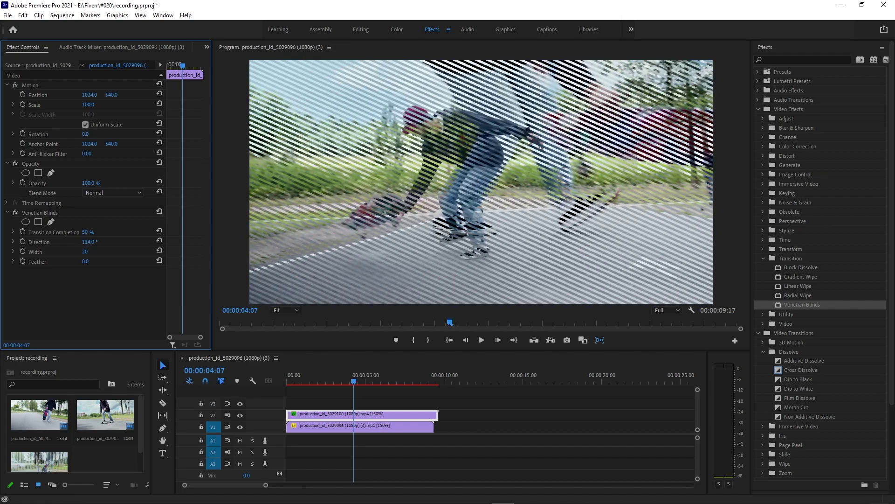
pyautogui.click(160, 241)
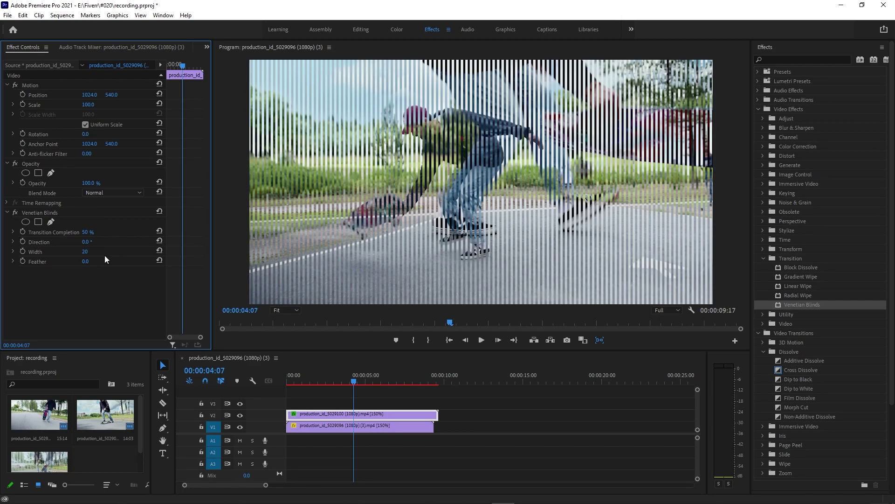
# Widen the Venetian Blinds stripes by repeatedly scrubbing Width up toward 685
pyautogui.moveTo(85, 251); pyautogui.dragTo(155, 252)
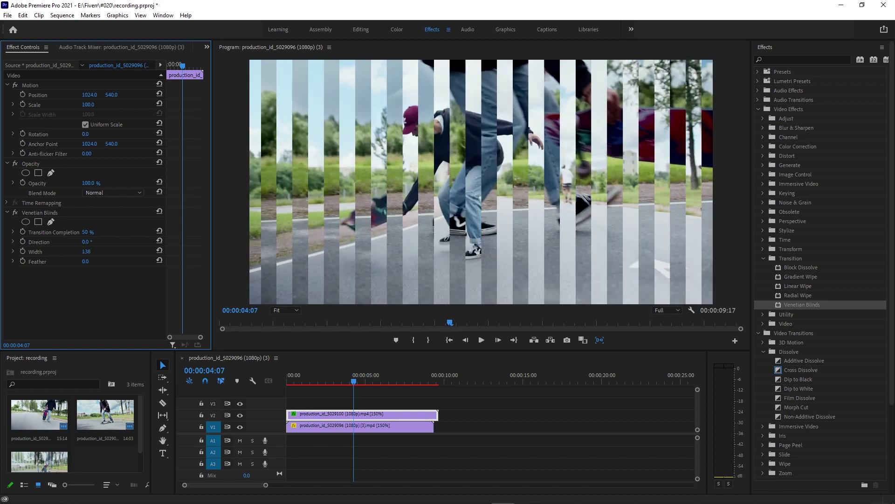
pyautogui.moveTo(85, 251); pyautogui.dragTo(154, 251)
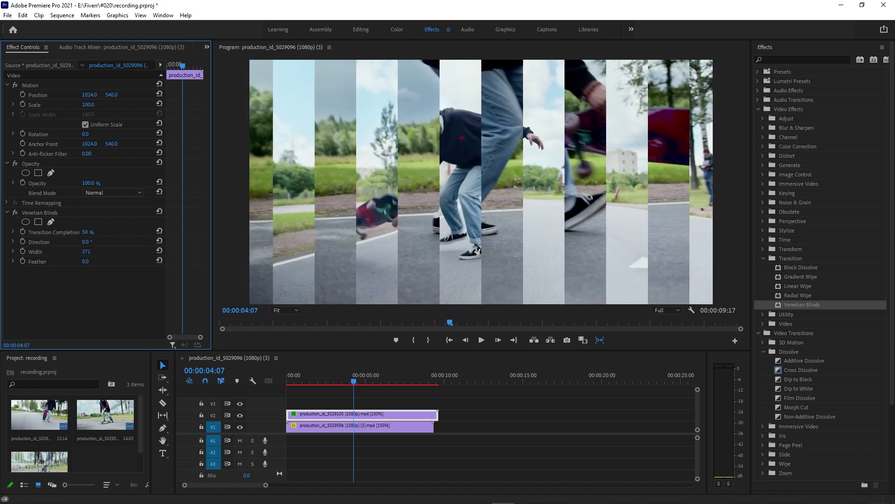
pyautogui.moveTo(85, 251); pyautogui.dragTo(154, 251)
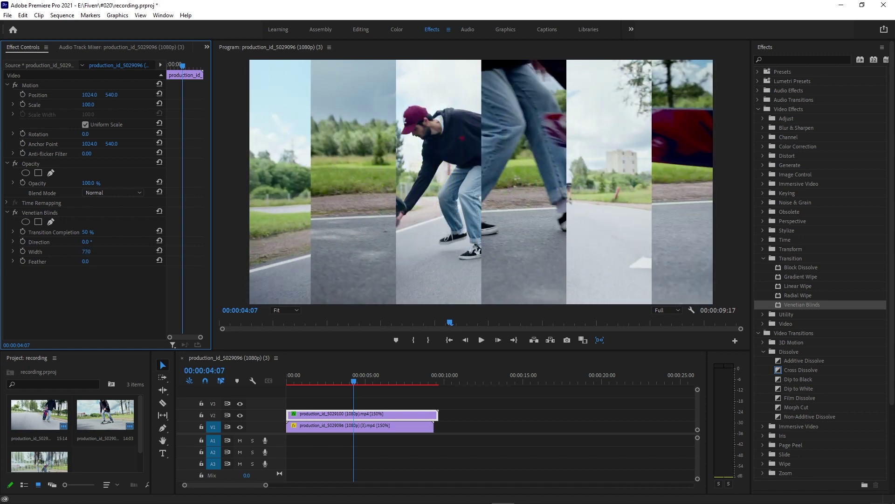
pyautogui.moveTo(85, 251); pyautogui.dragTo(154, 250)
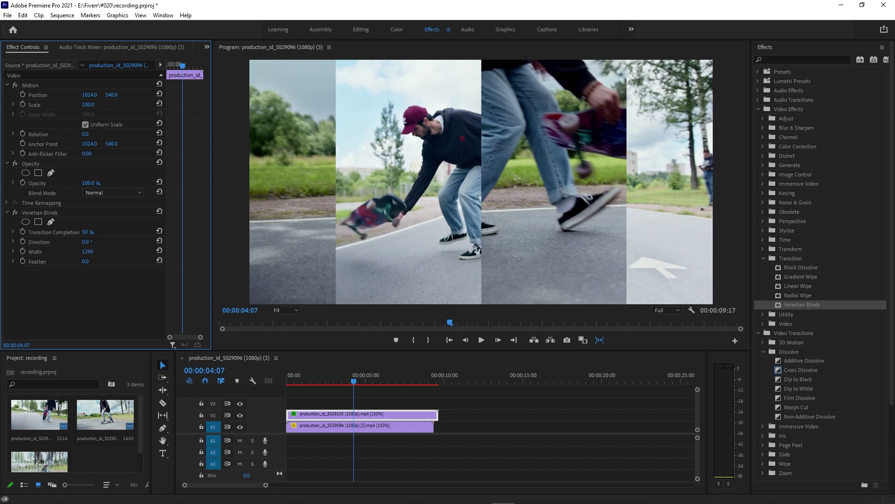
pyautogui.moveTo(84, 252); pyautogui.dragTo(154, 251)
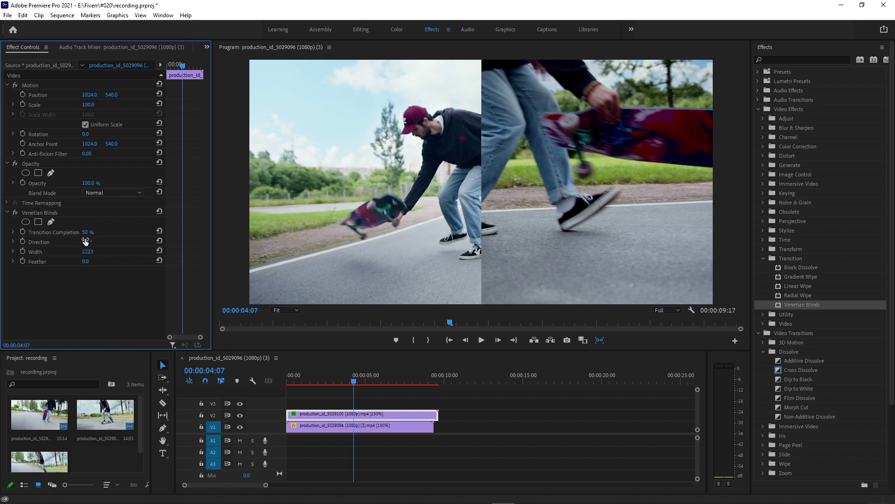
# Angle the blinds to 81°, preview playback, and shift the lower clip later
pyautogui.moveTo(84, 243); pyautogui.dragTo(28, 241)
pyautogui.moveTo(89, 241)
pyautogui.mouseDown()
pyautogui.moveTo(70, 242)
pyautogui.moveTo(83, 251)
pyautogui.moveTo(42, 251)
pyautogui.moveTo(70, 251)
pyautogui.mouseUp()
pyautogui.press('space')
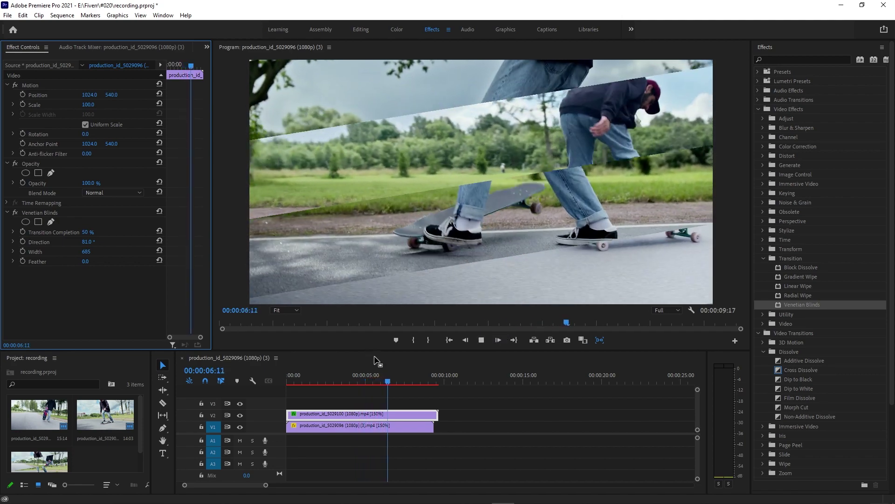
pyautogui.press('space')
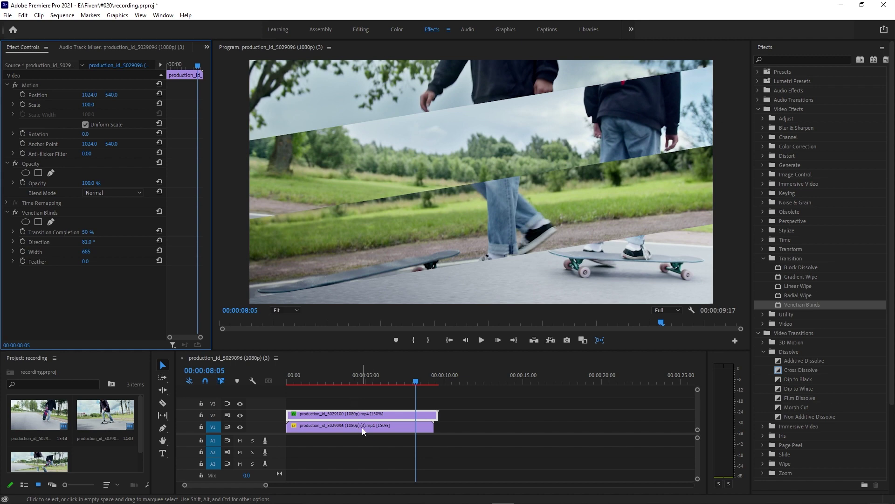
pyautogui.moveTo(365, 428); pyautogui.dragTo(503, 425)
# Add a 0% Transition Completion keyframe at the start of the clip overlap
pyautogui.moveTo(426, 381)
pyautogui.mouseDown()
pyautogui.moveTo(433, 384)
pyautogui.moveTo(425, 387)
pyautogui.mouseUp()
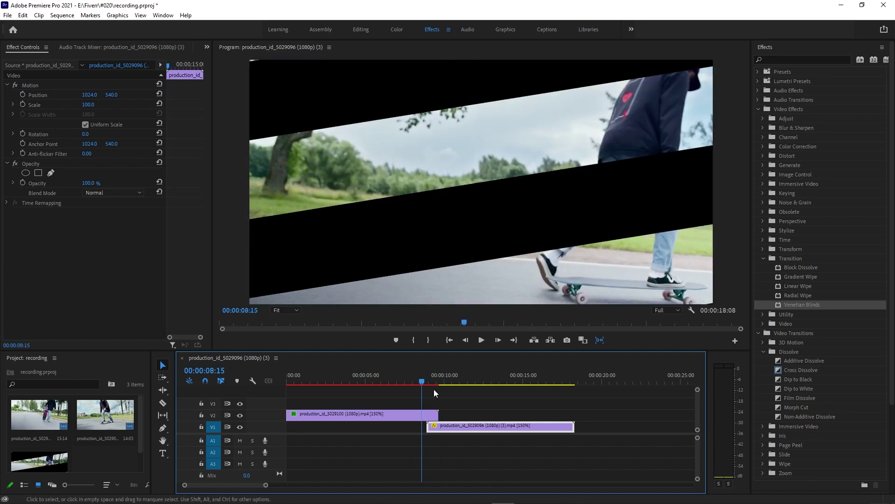
pyautogui.click(413, 413)
pyautogui.click(22, 231)
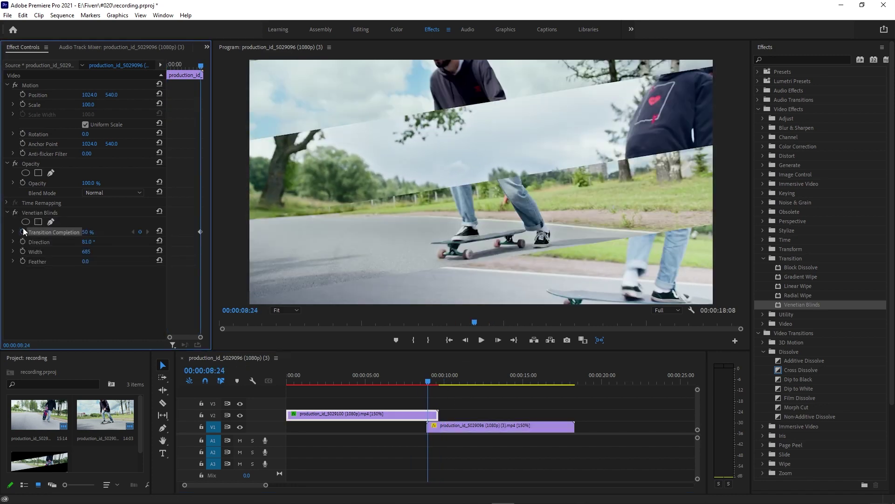
pyautogui.click(87, 232)
pyautogui.write('0')
pyautogui.press('Return')
pyautogui.press('Down')
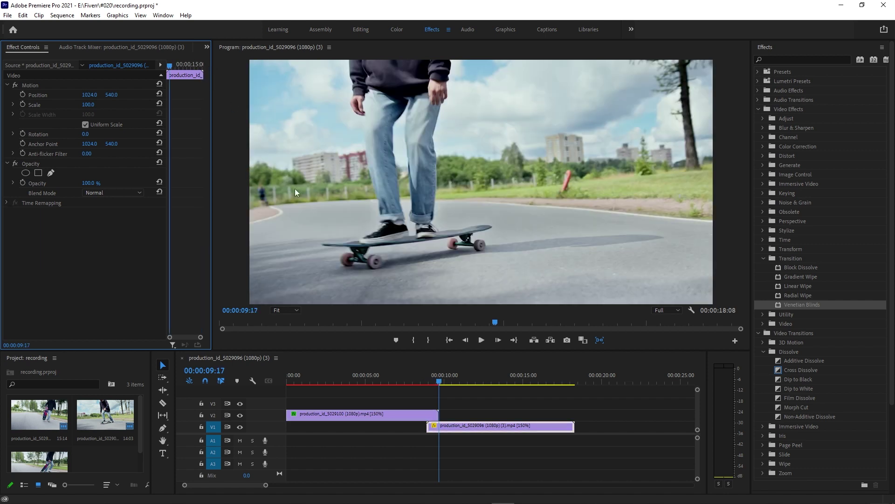
# Add a 100% Transition Completion keyframe at 00:00:09:15
pyautogui.click(419, 415)
pyautogui.press('Left')
pyautogui.press('Left')
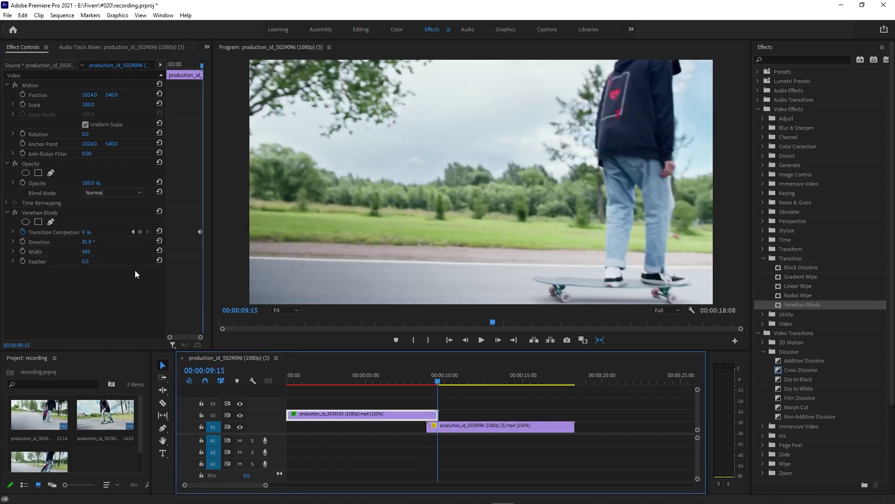
pyautogui.click(87, 232)
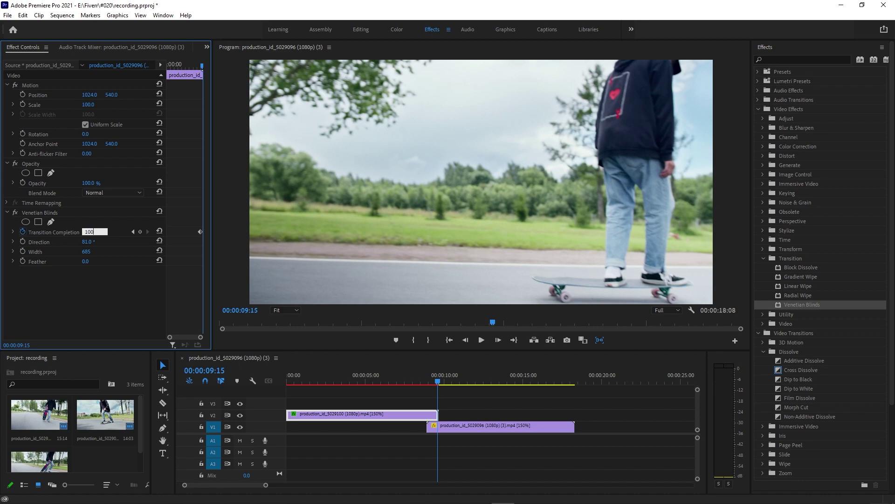
pyautogui.write('100')
pyautogui.press('Return')
pyautogui.click(199, 63)
# Play the keyframed blinds transition several times from the start of the overlap
pyautogui.press('space')
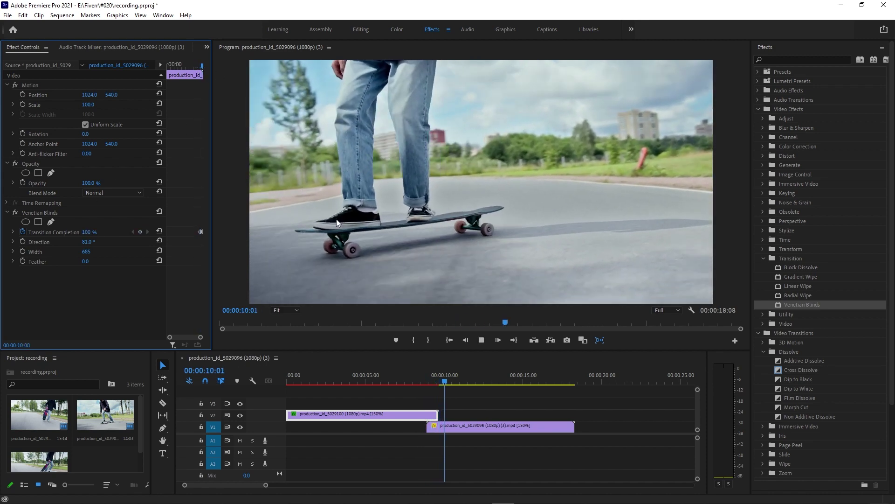
pyautogui.click(425, 383)
pyautogui.press('space')
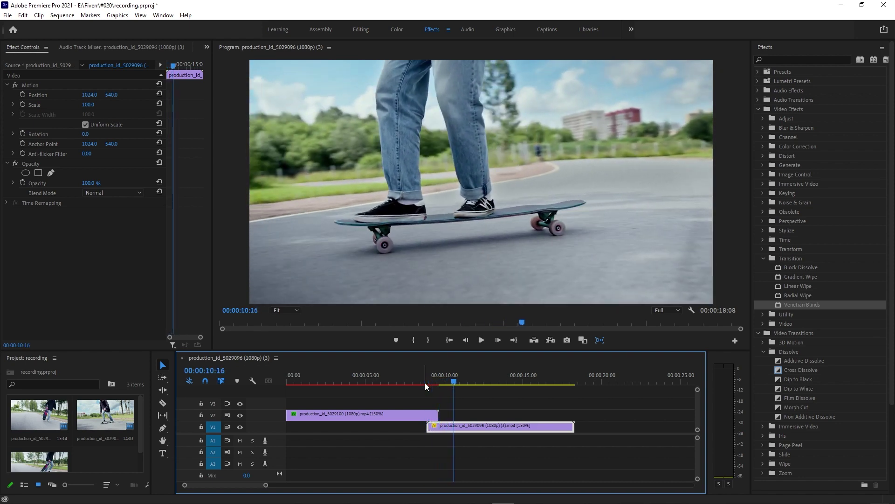
pyautogui.click(426, 381)
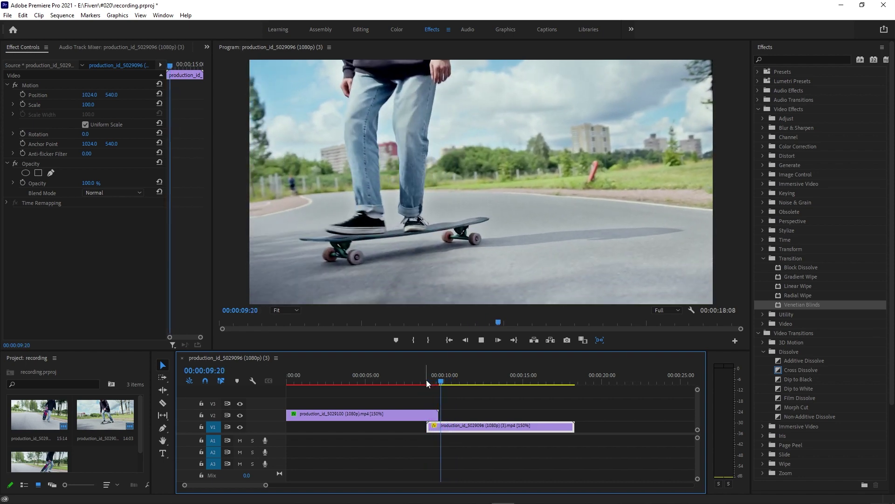
pyautogui.press('space')
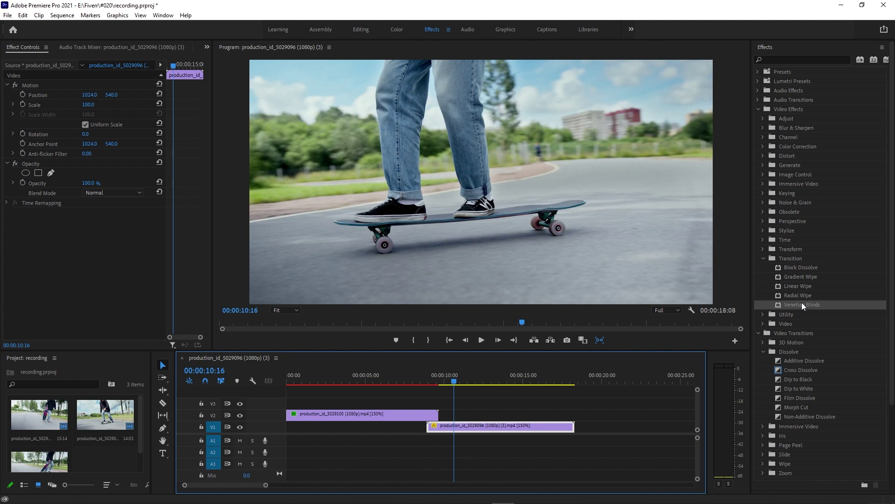
# Drop a second Venetian Blinds on the upper clip and move the playhead to 00:00:08:01
pyautogui.moveTo(801, 304); pyautogui.dragTo(377, 415)
pyautogui.click(416, 381)
pyautogui.moveTo(416, 379); pyautogui.dragTo(413, 379)
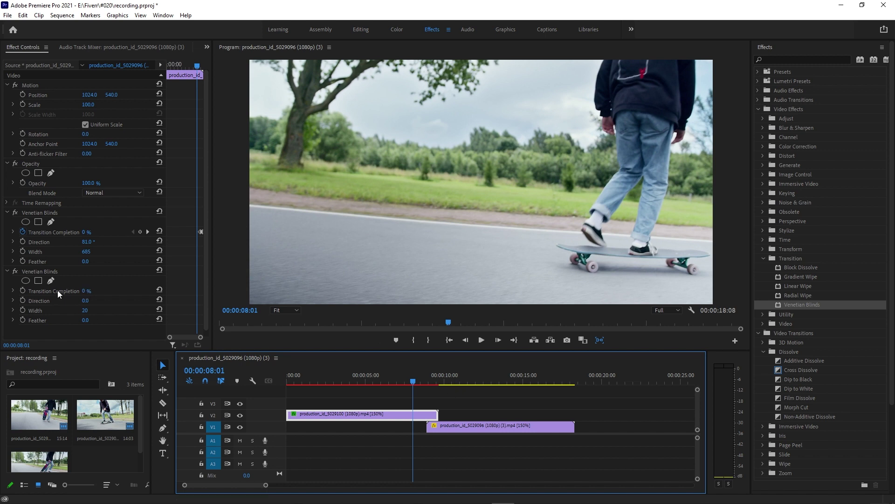
# Keyframe the first blinds' Transition Completion at 50% at 08:01, then check the frame at 09:08
pyautogui.click(57, 274)
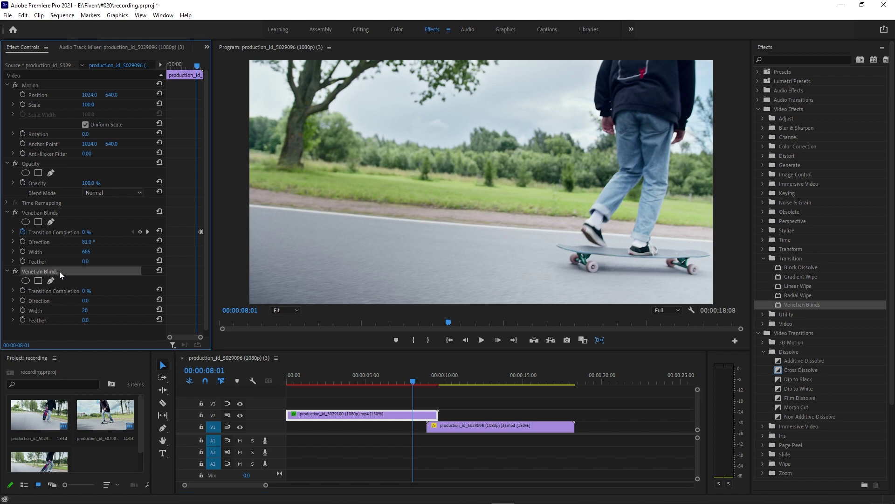
pyautogui.click(489, 410)
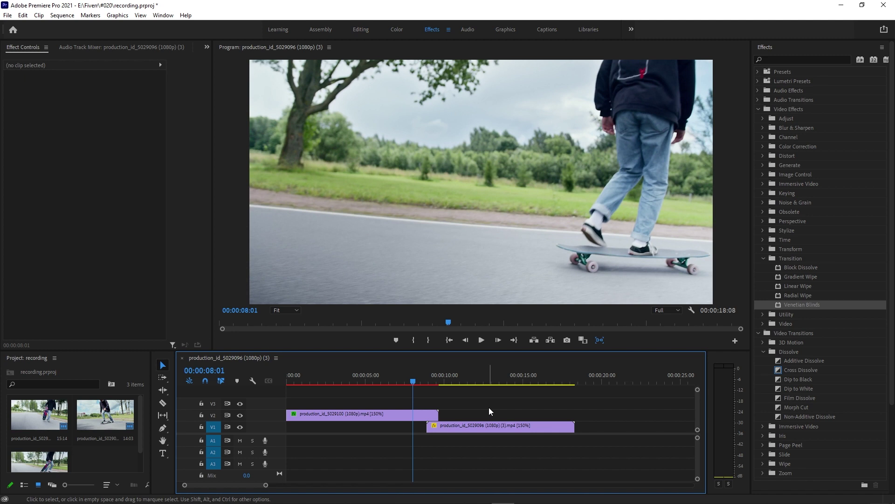
pyautogui.click(399, 413)
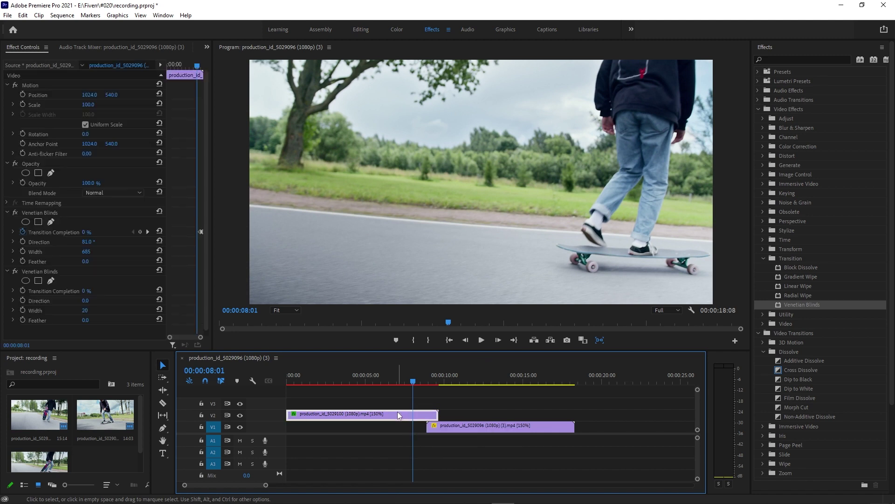
pyautogui.click(85, 232)
pyautogui.write('50')
pyautogui.press('Return')
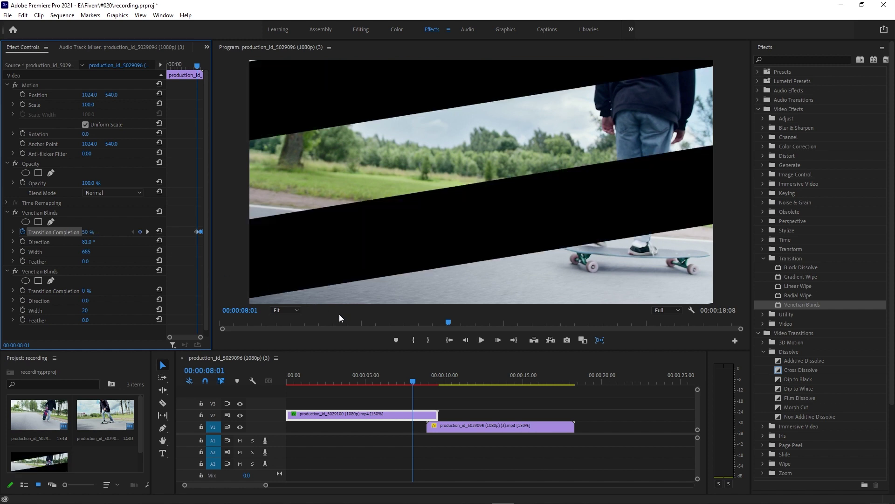
pyautogui.click(435, 384)
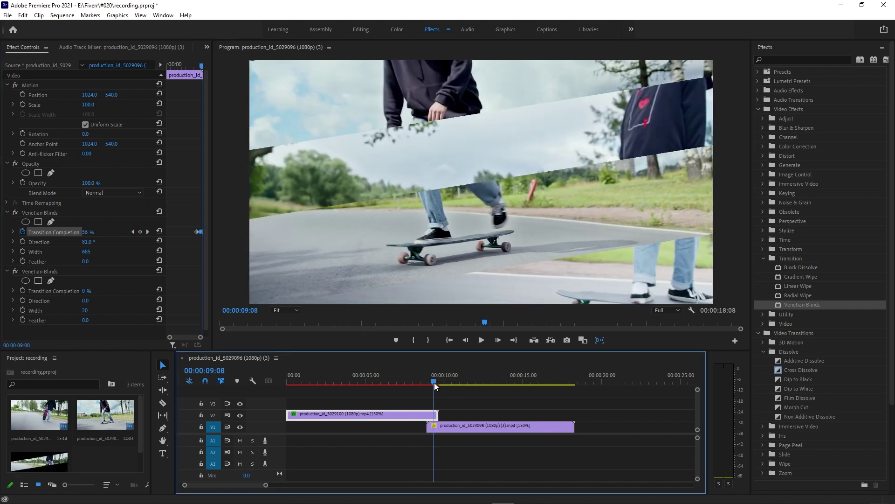